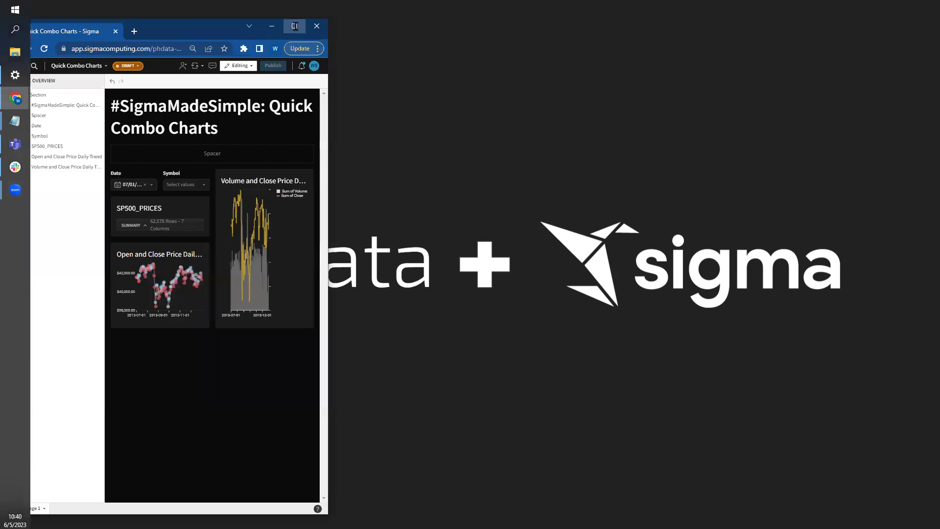
Step: Maximize the browser window so the Quick Combo Charts workbook fills the screen
double_click(272, 28)
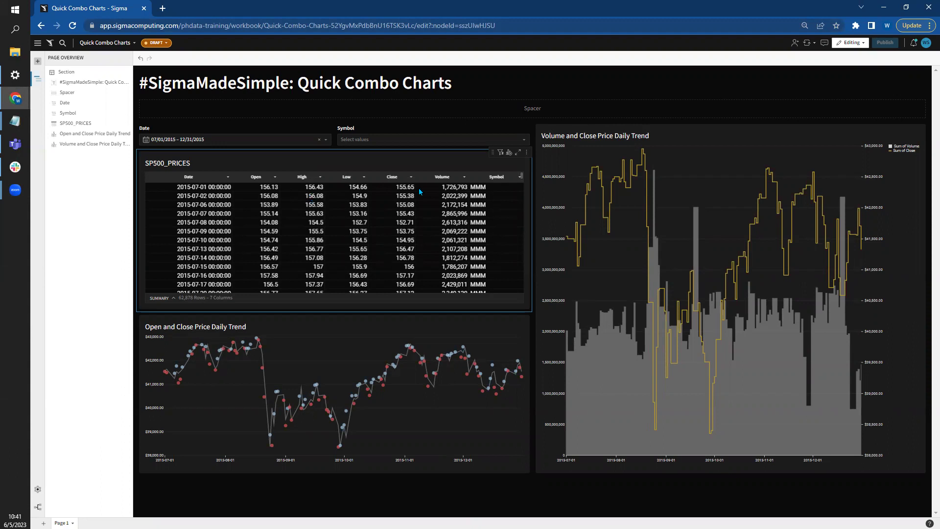
Step: Create a child chart from the SP500_PRICES table and place it above the Volume and Close Price Daily Trend chart
left_click(37, 61)
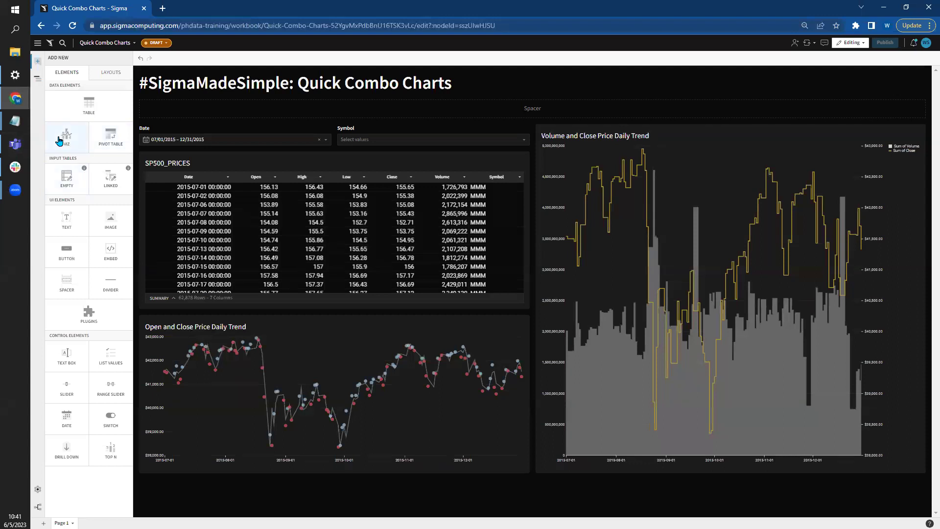
left_click(311, 157)
left_click(511, 151)
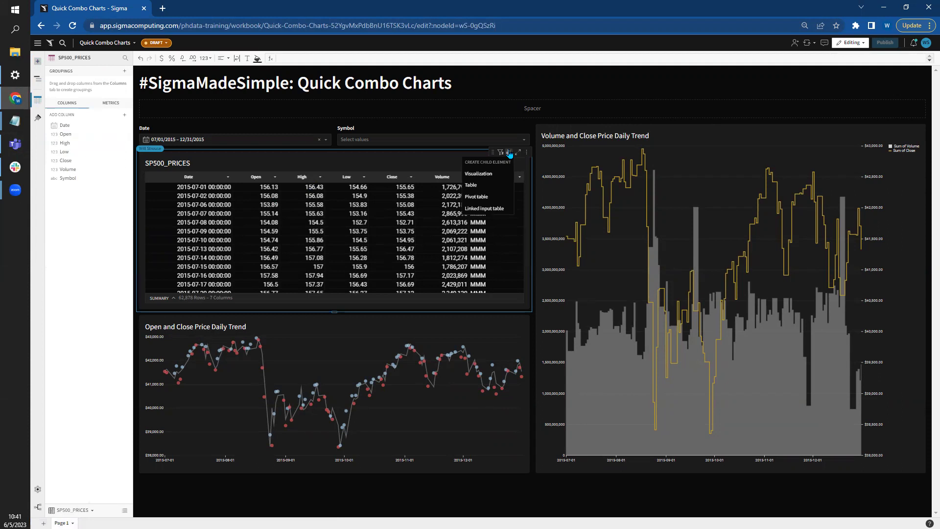
left_click(476, 195)
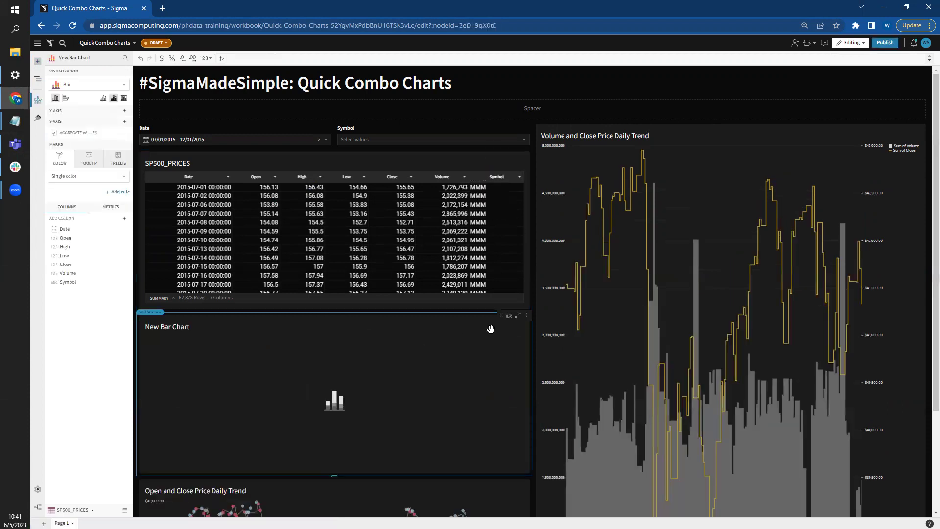
left_click_drag(503, 314, 659, 179)
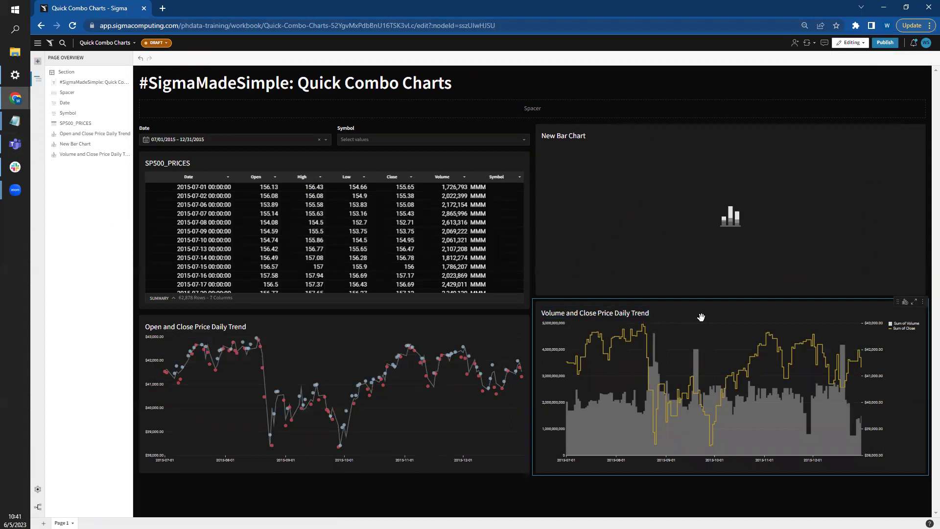
left_click(651, 173)
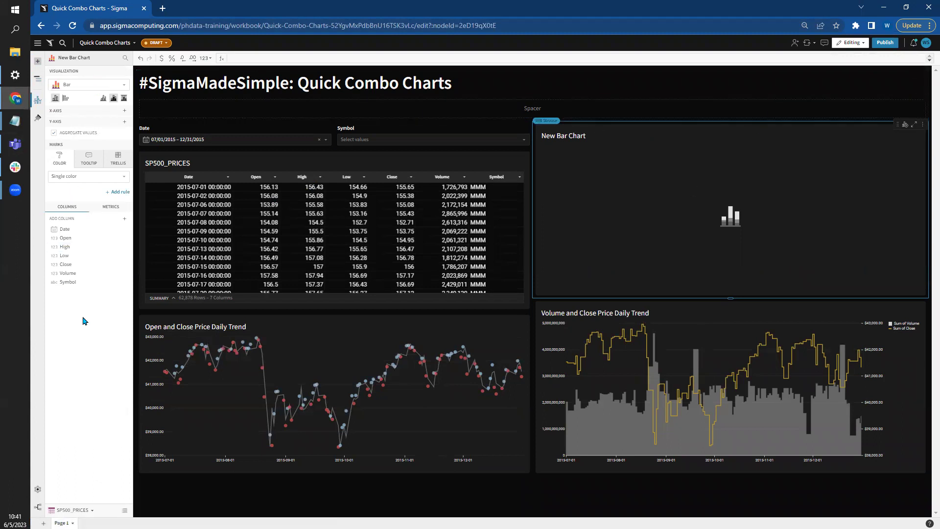
Step: Make it a Combo chart with Day of Date on the X-axis and Sum of Volume plus Sum of Close on the Y-axis
left_click_drag(69, 229, 69, 113)
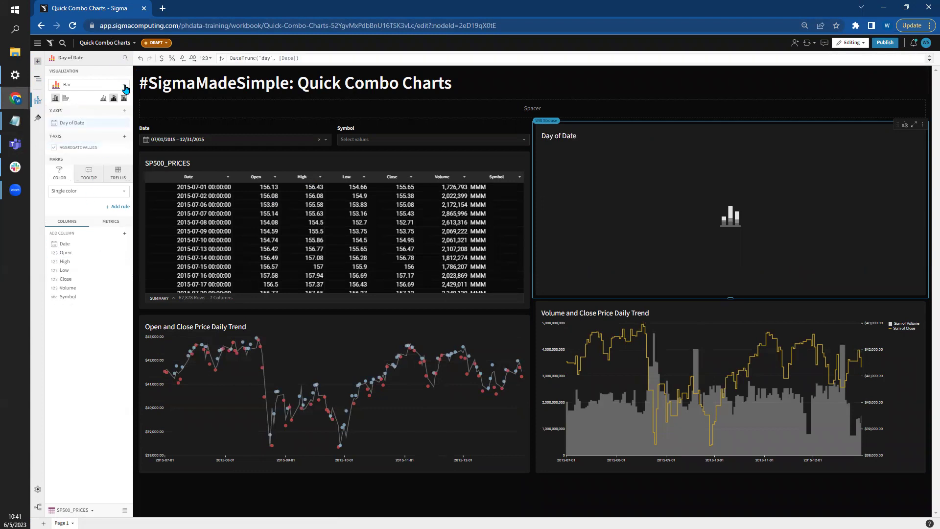
left_click(79, 85)
left_click(81, 164)
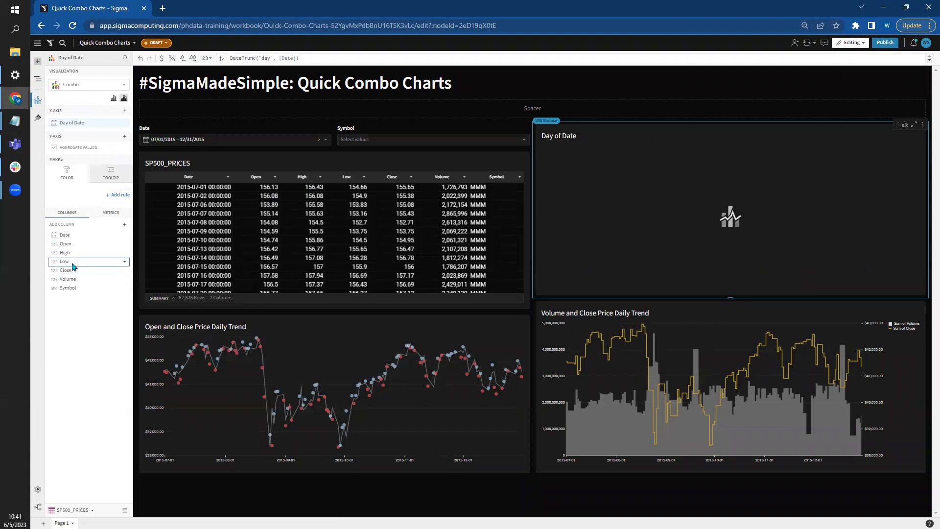
left_click_drag(69, 279, 74, 147)
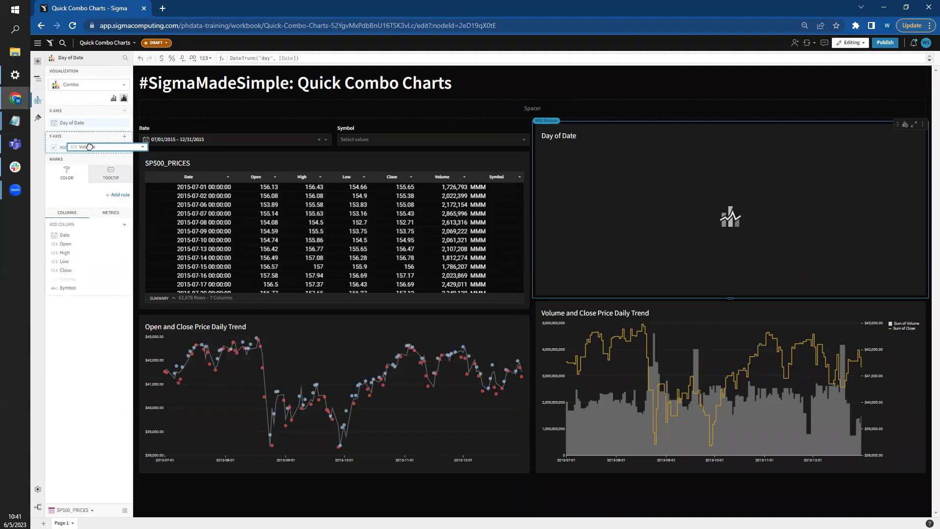
left_click_drag(73, 300, 90, 157)
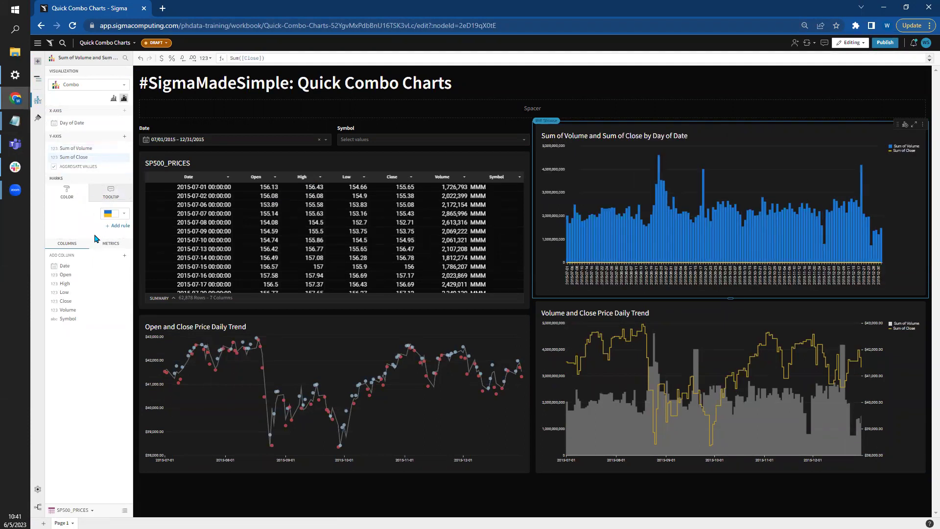
Step: Move the Sum of Close series onto a secondary right-hand axis
left_click(767, 150)
left_click(95, 158)
left_click(126, 158)
mouse_move(145, 204)
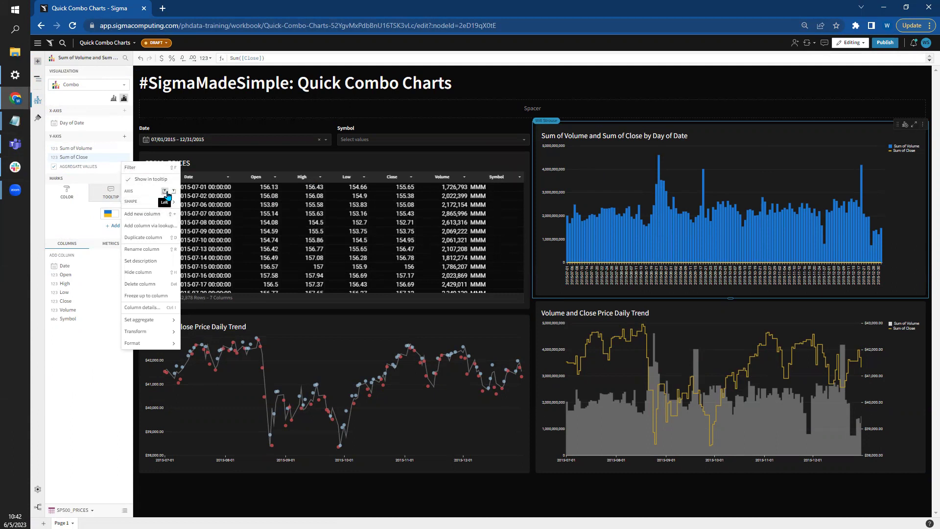
left_click(174, 191)
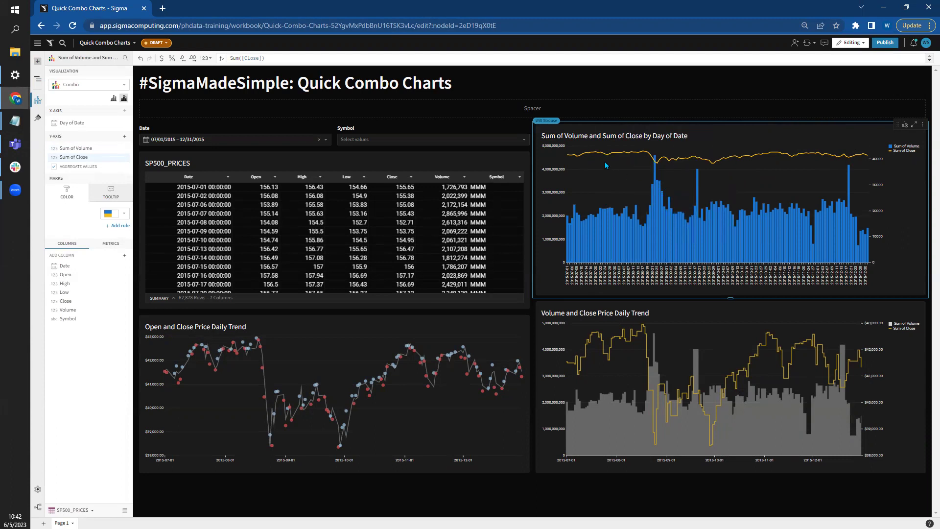
Step: Uncheck Always show zero for Y-Axis 2 so the close line spans roughly 38000–43000
left_click(40, 114)
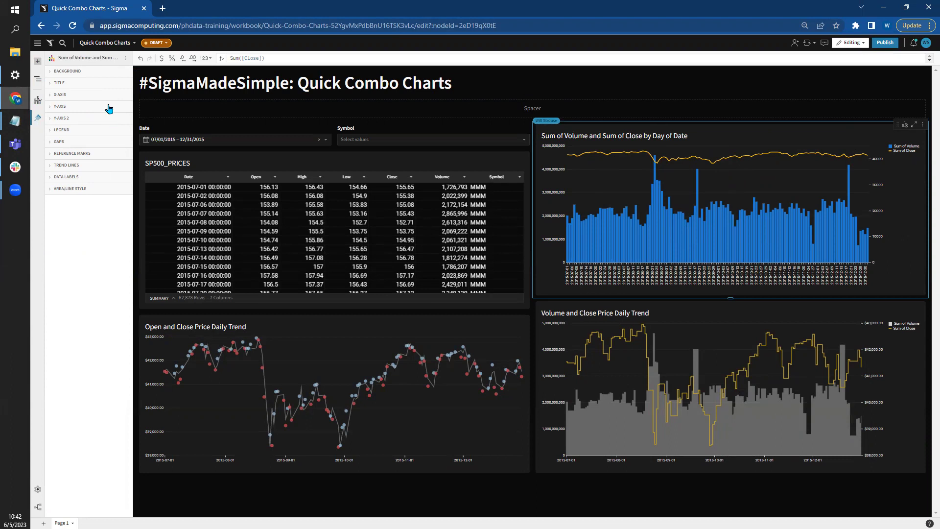
left_click(67, 118)
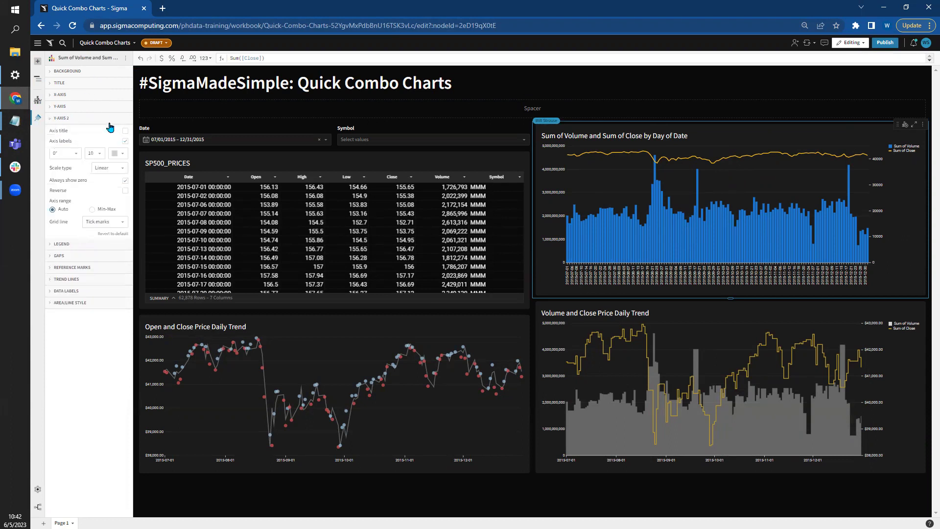
left_click(125, 181)
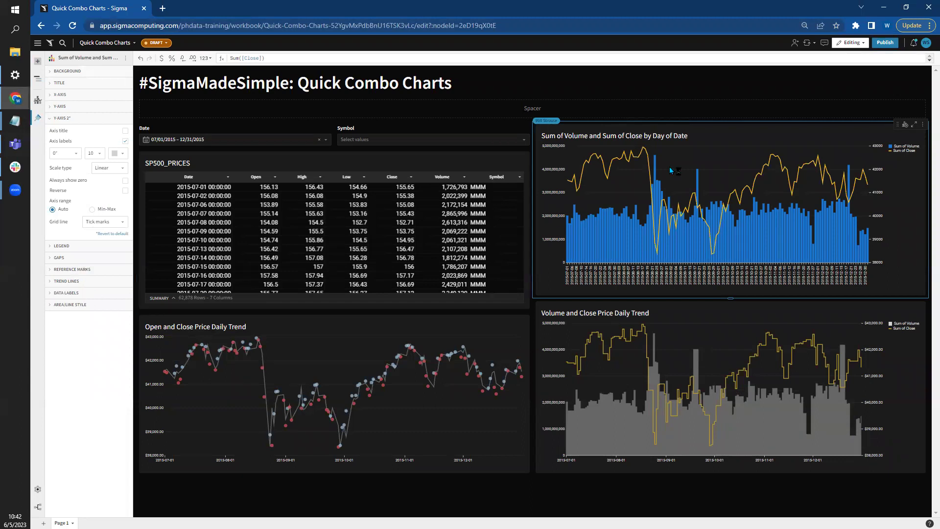
left_click(717, 157)
Step: Change the Sum of Volume series shape from bars to Area
left_click(39, 102)
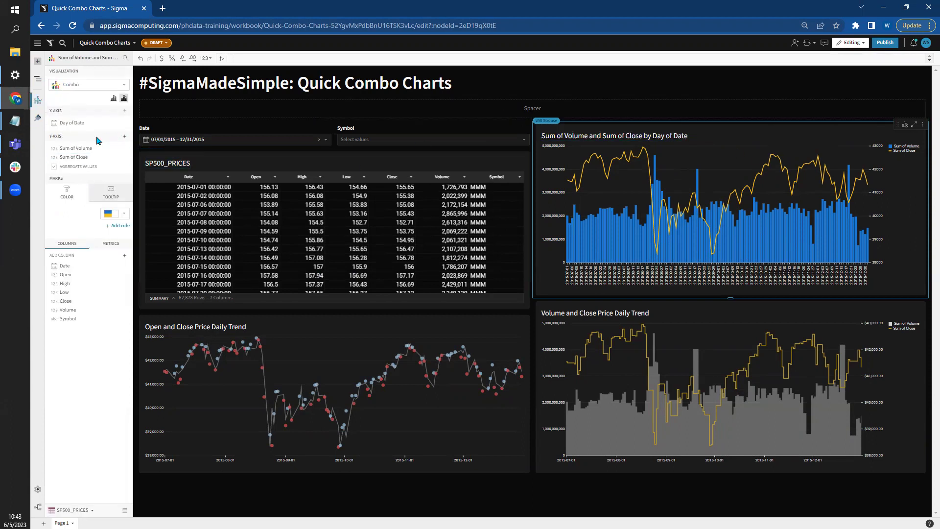
left_click(84, 148)
left_click(123, 150)
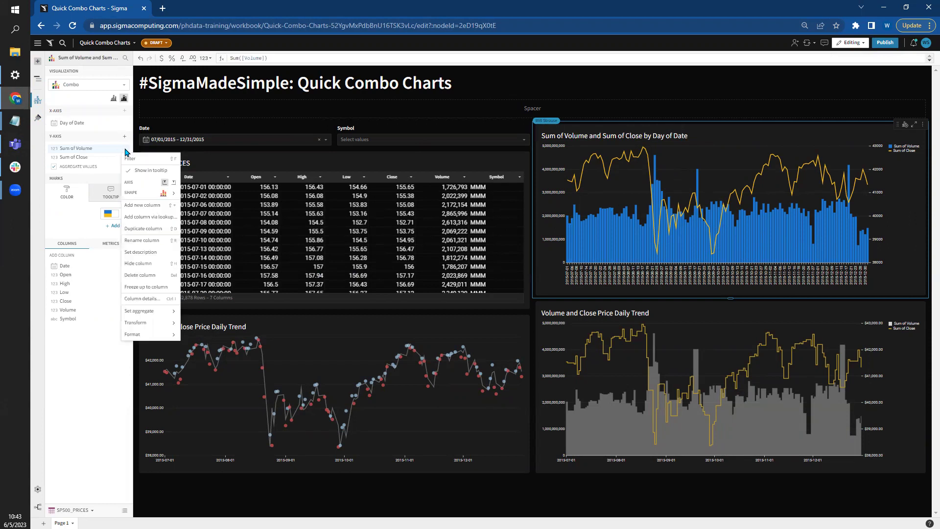
mouse_move(139, 194)
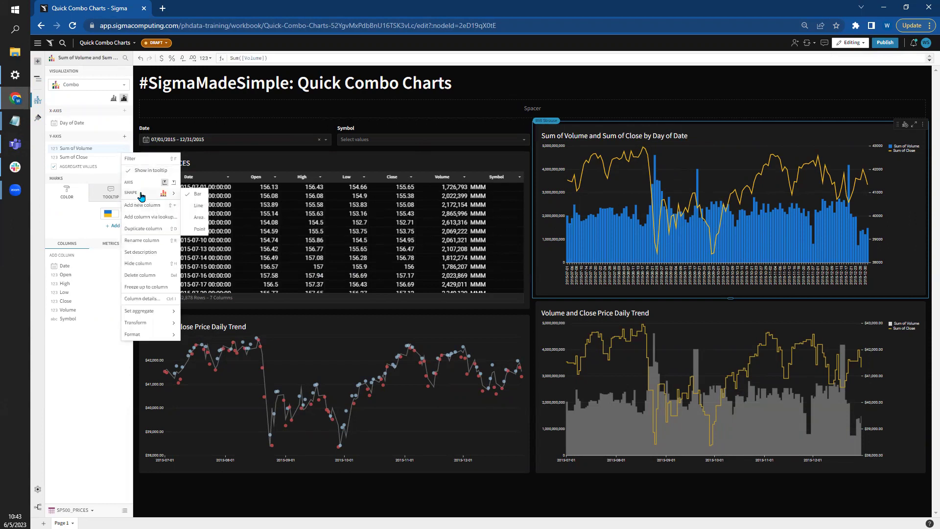
left_click(198, 217)
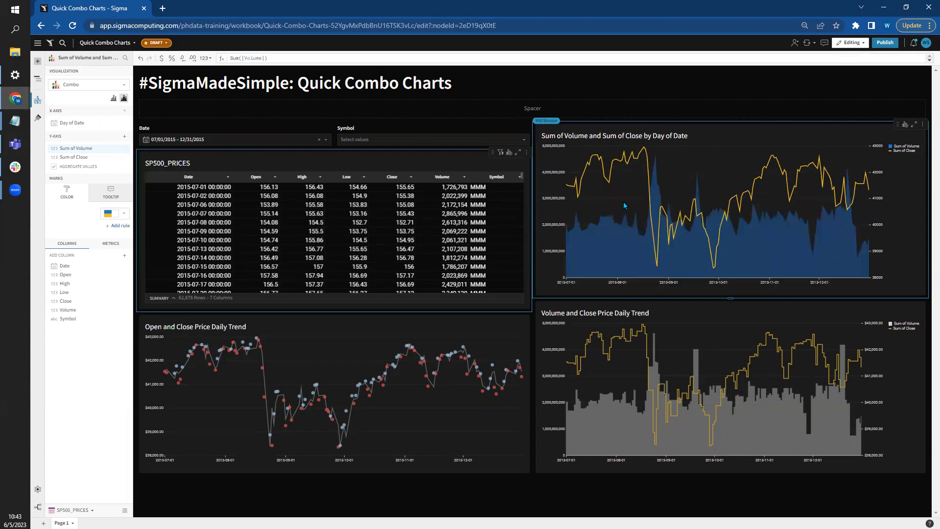
left_click(726, 161)
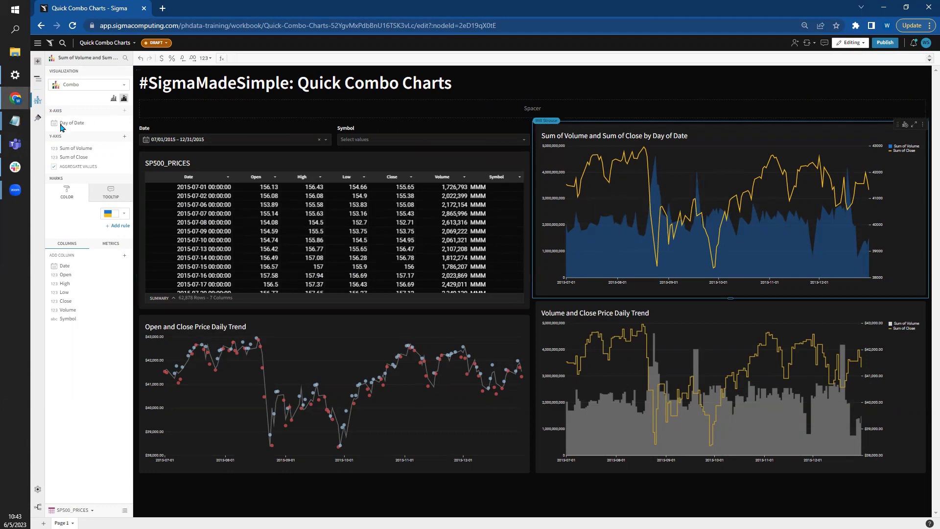
Step: Set Area/Line Style interpolation to Step (After), then select the Open and Close Price Daily Trend chart
left_click(37, 118)
left_click(68, 182)
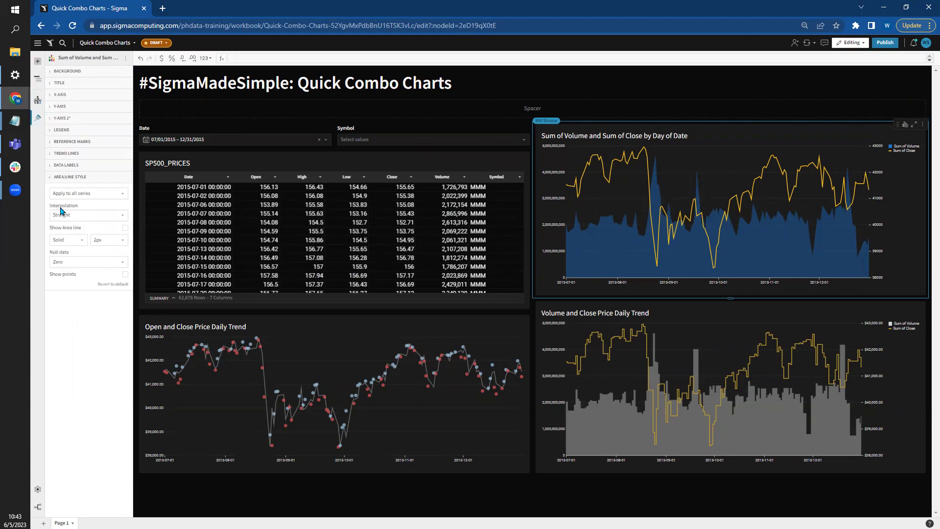
left_click(81, 214)
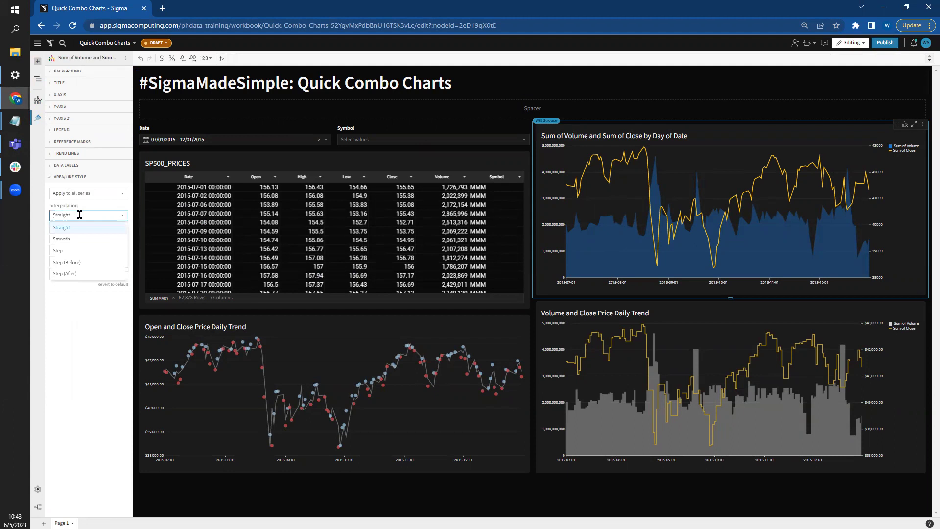
left_click(68, 275)
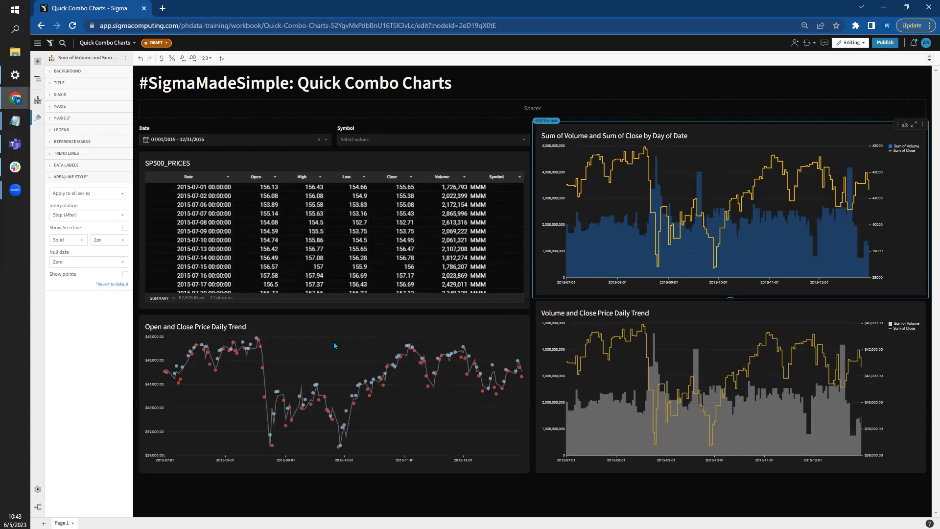
left_click(329, 326)
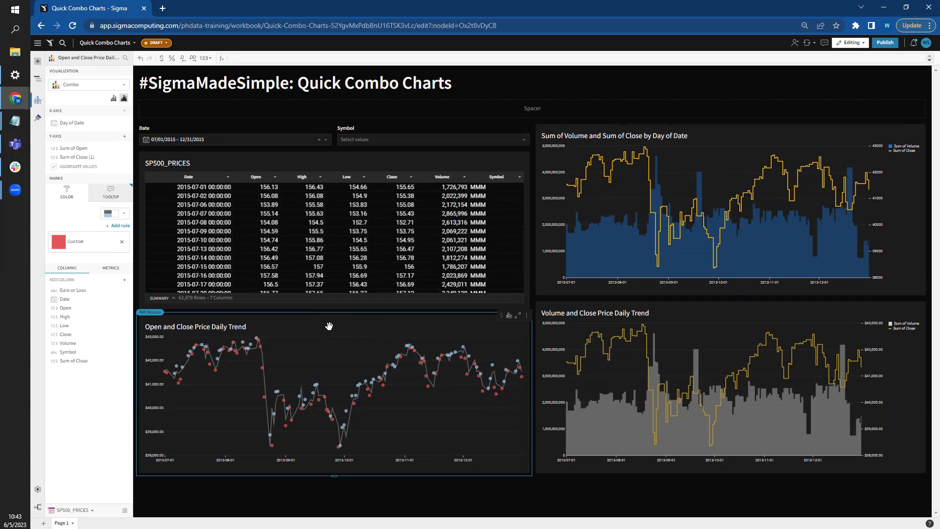
left_click(99, 150)
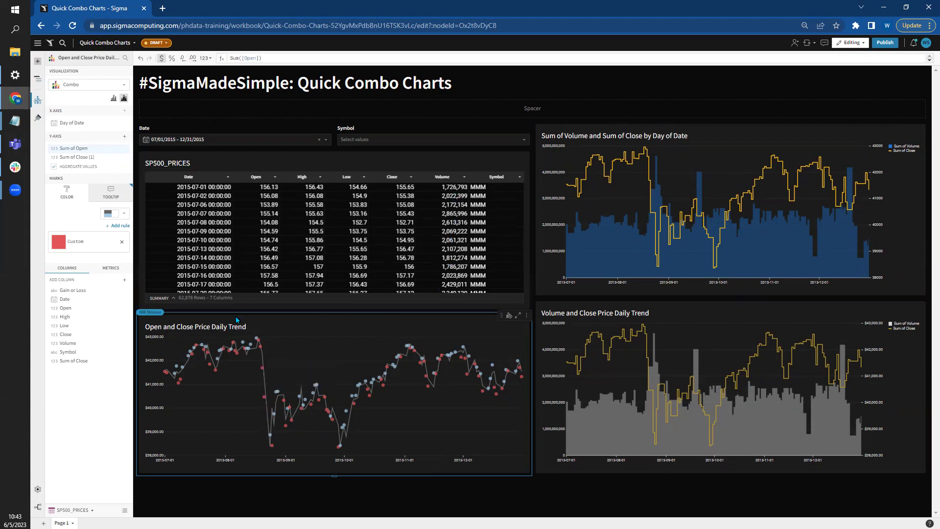
left_click(80, 158)
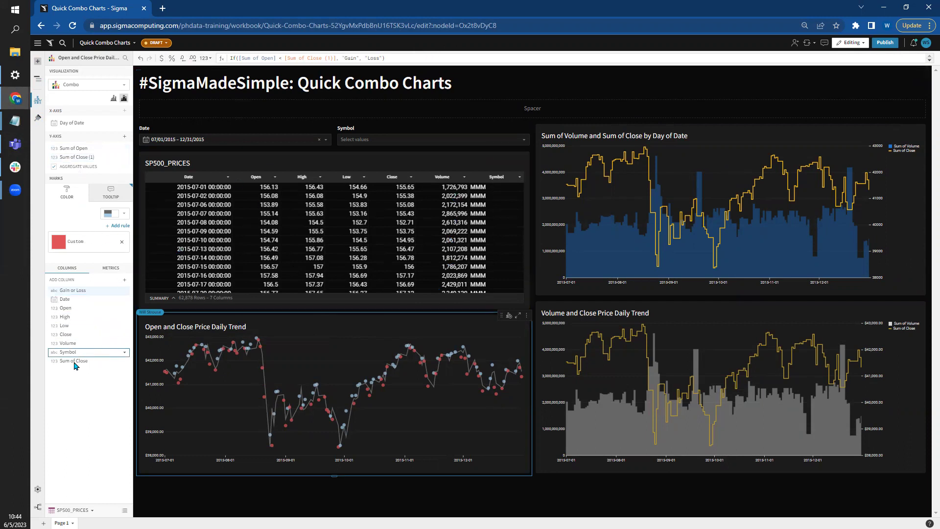
left_click(92, 241)
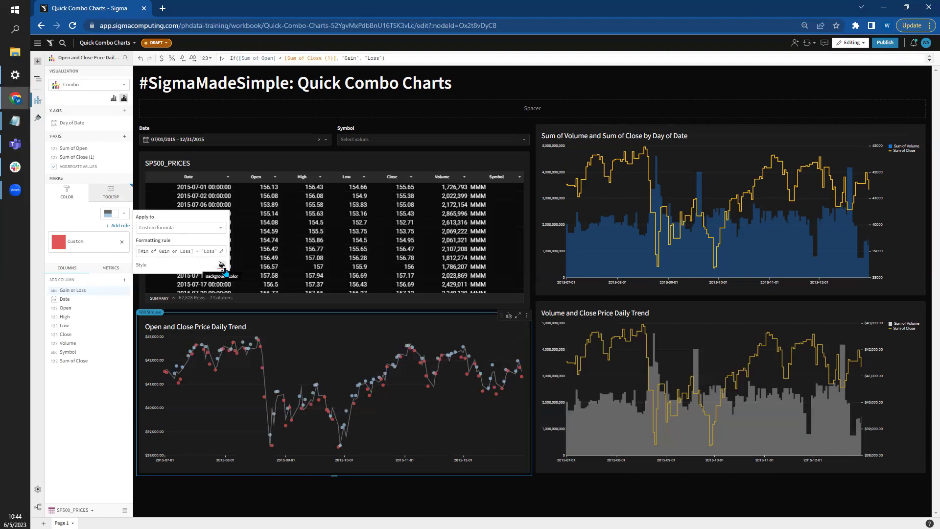
left_click(88, 218)
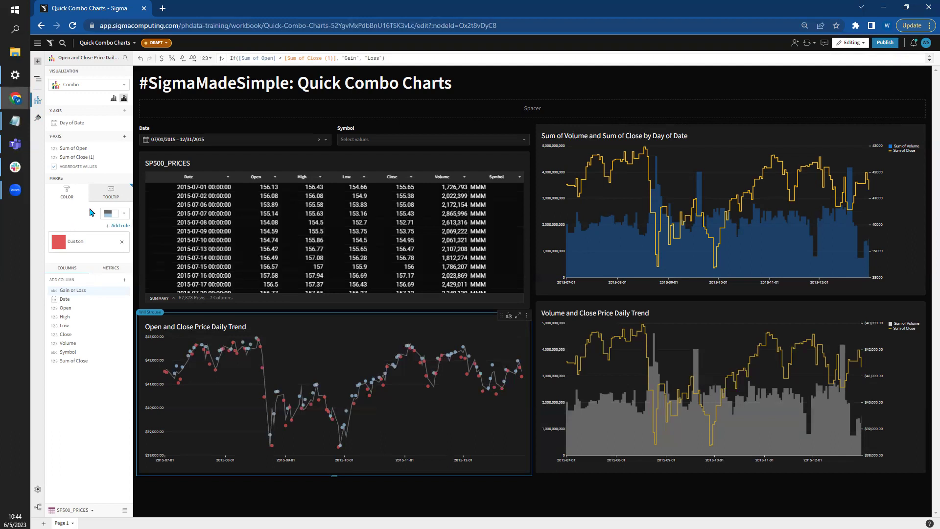
left_click(308, 350)
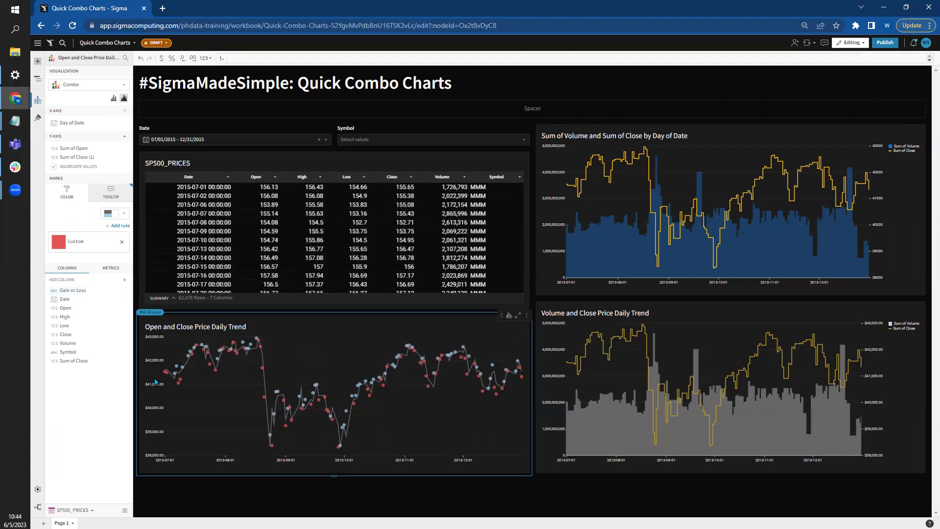